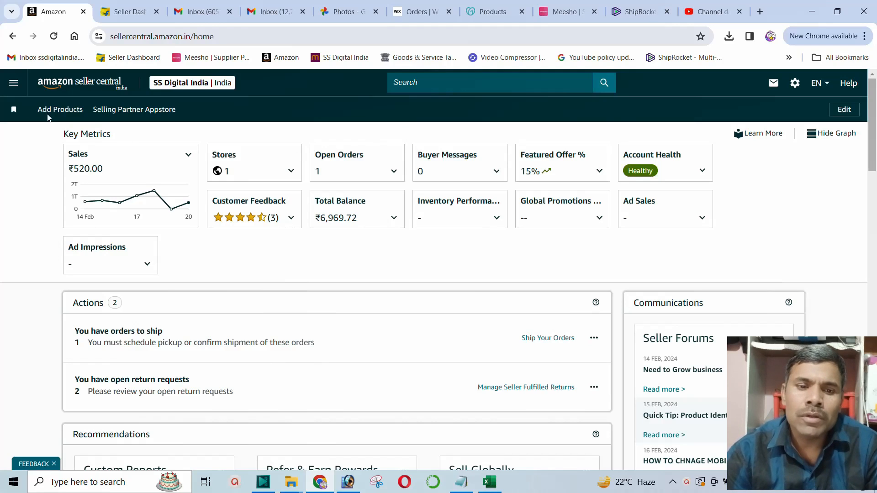
- Open the Easy Ship orders, dismiss the guided tip, and start scheduling pickup for the unshipped puri maker order
left_click(14, 91)
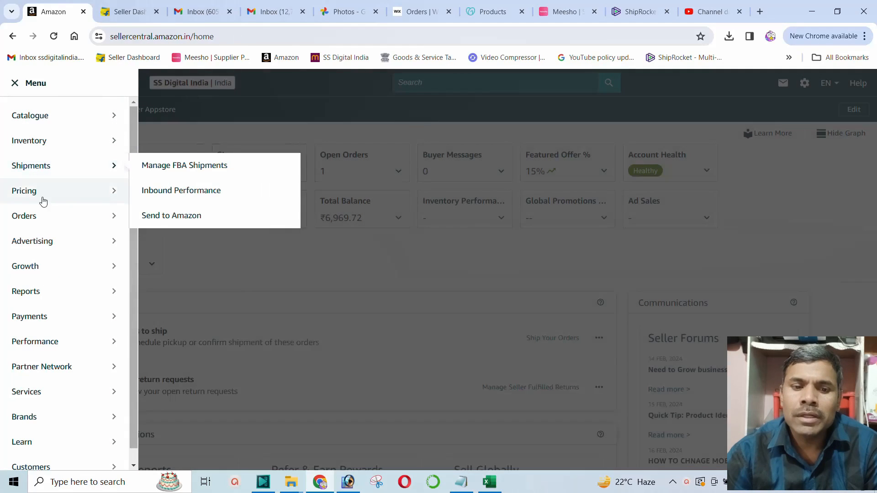
mouse_move(100, 226)
left_click(163, 217)
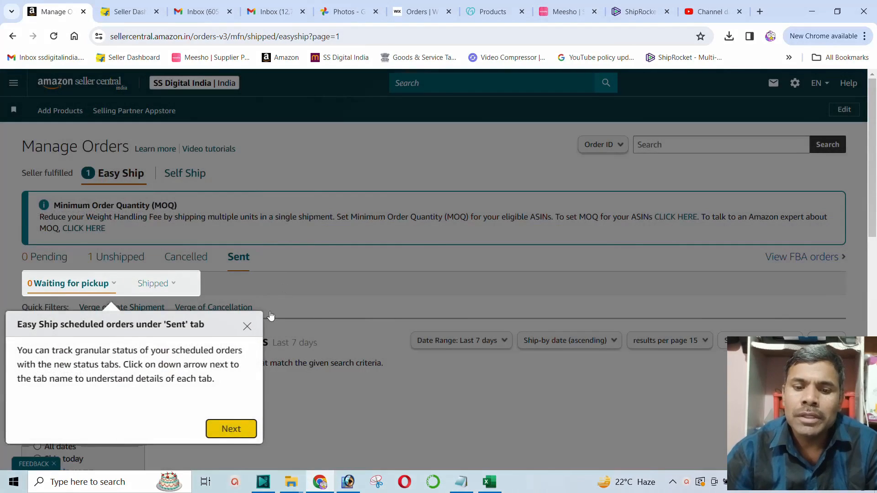
left_click(230, 427)
scroll(411, 251, "down", 1)
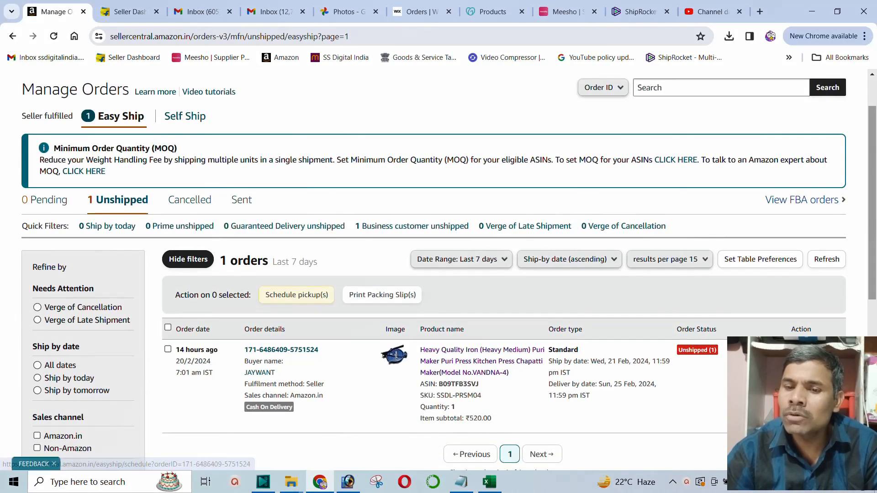
left_click(800, 354)
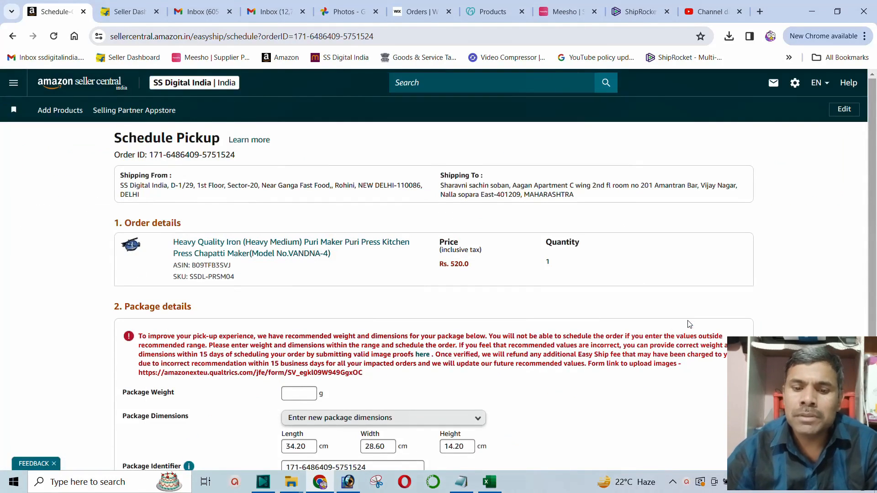
- Examine the package weight and dimension fields in the order's pickup form
scroll(639, 316, "down", 2)
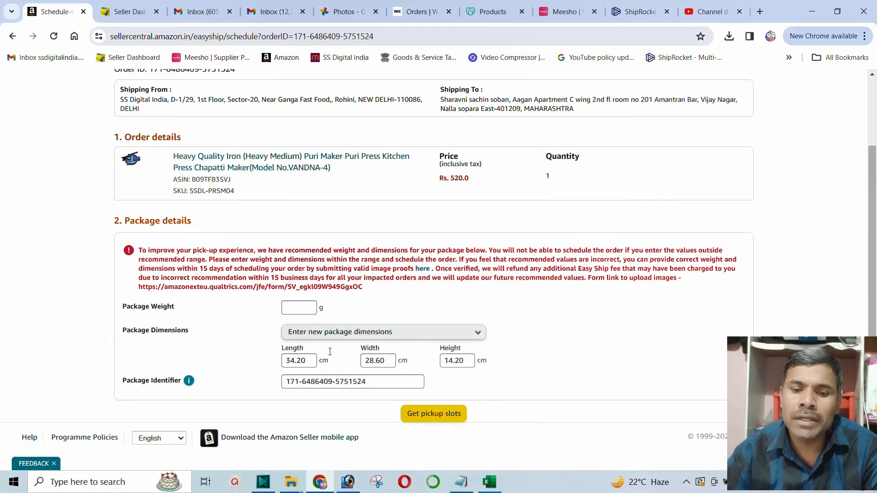
left_click(307, 318)
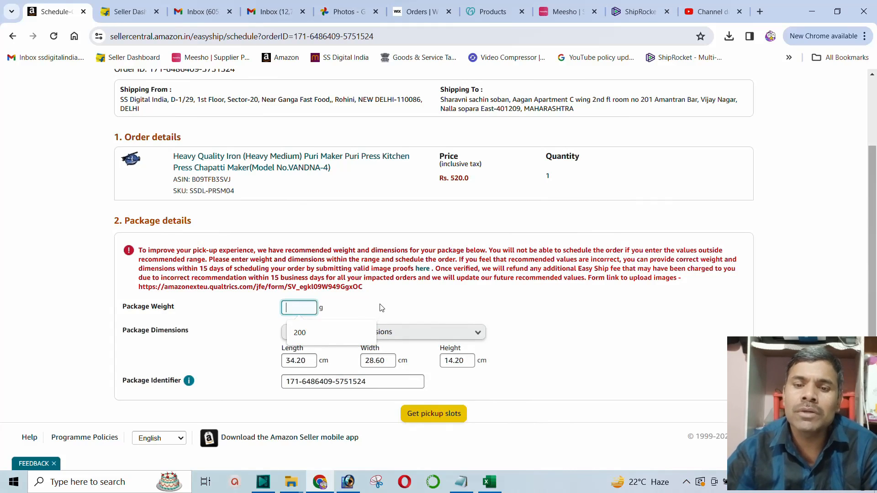
left_click(382, 307)
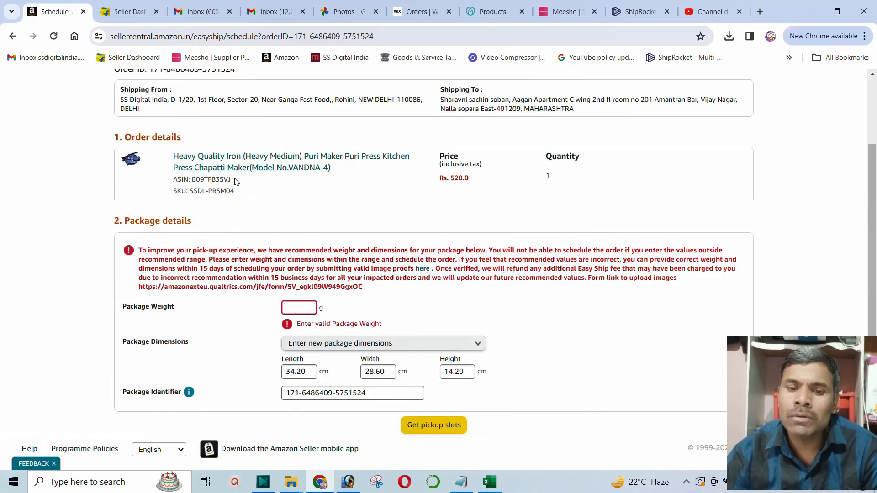
- Copy the ordered puri maker's ASIN from the order details
left_click_drag(232, 179, 196, 178)
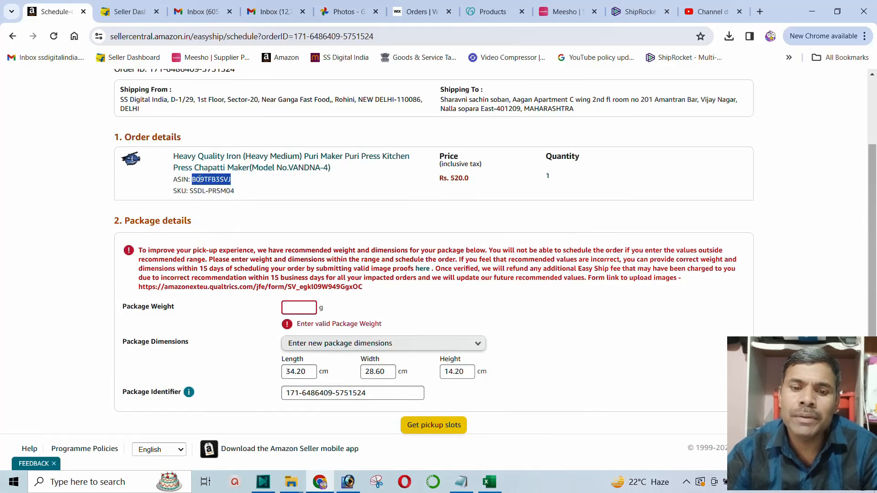
right_click(200, 178)
left_click(219, 192)
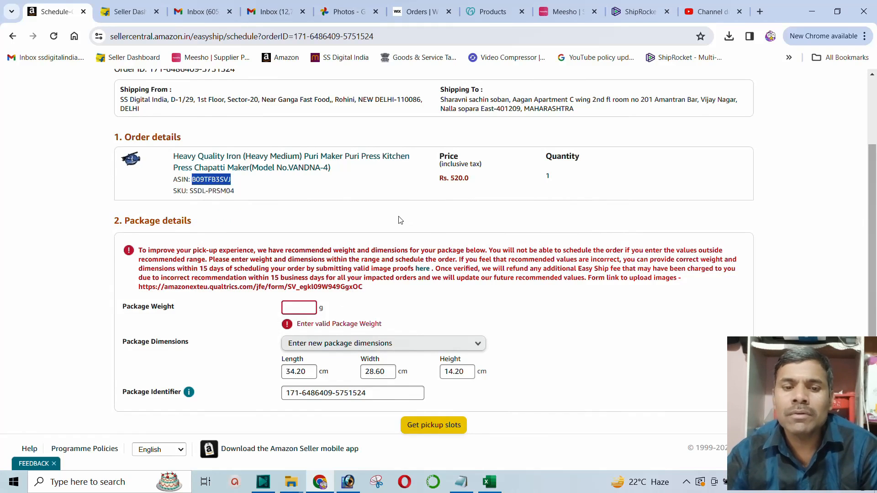
- Open the full inventory list and search it for the copied ASIN B09TFB3SVJ
scroll(306, 197, "up", 2)
left_click(15, 86)
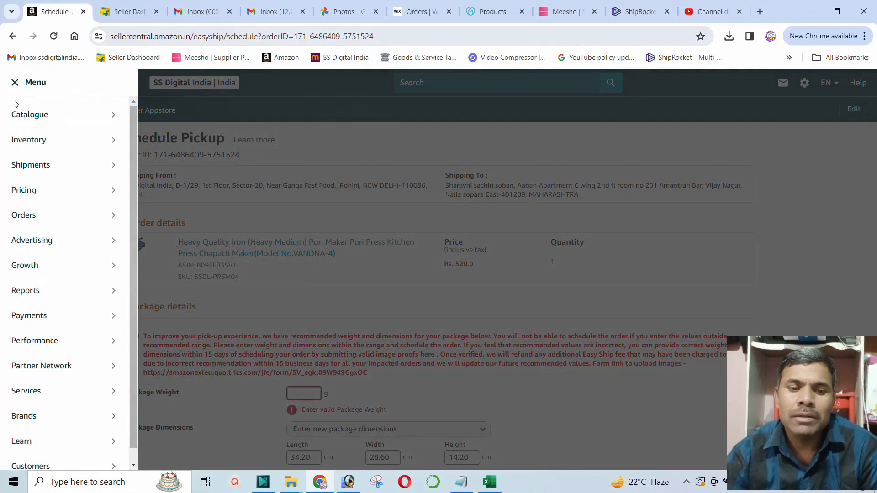
mouse_move(27, 141)
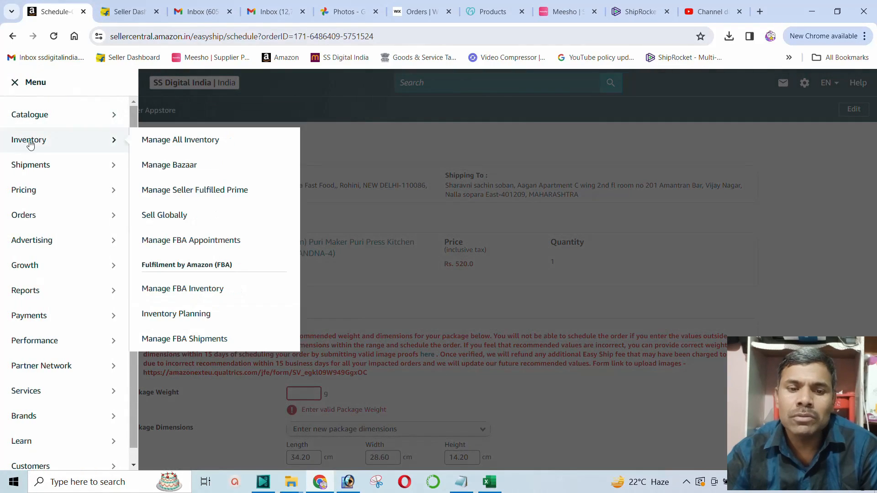
left_click(181, 142)
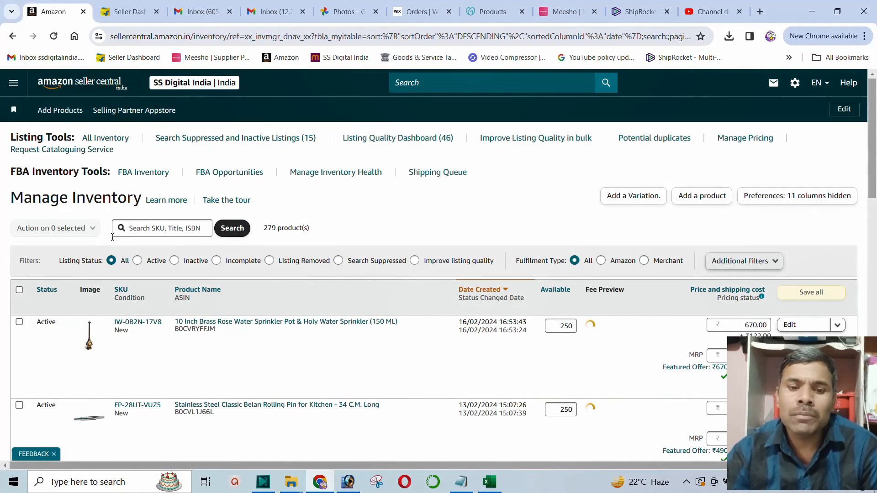
left_click(167, 226)
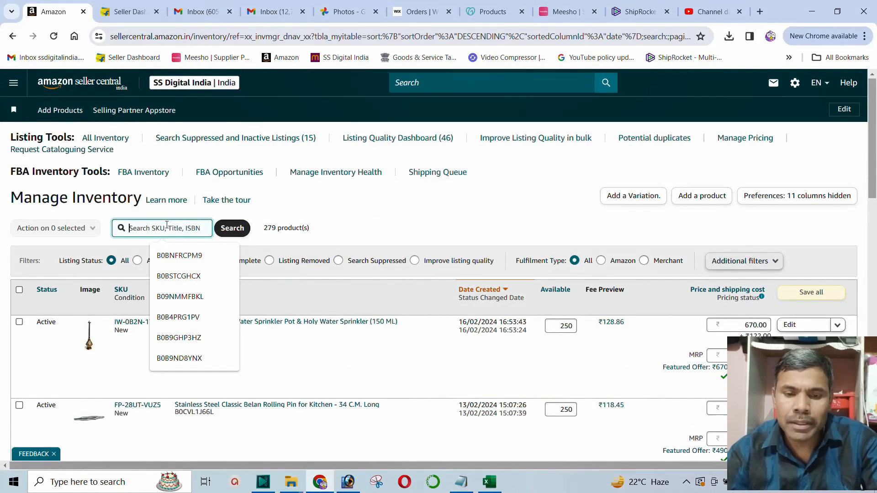
key("ctrl+v")
left_click(236, 231)
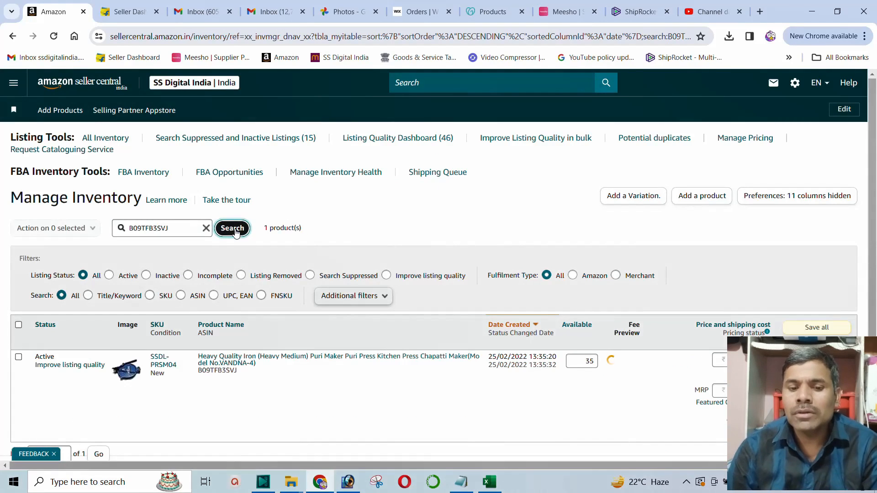
- Open the puri maker's live Amazon product page from the inventory result and review its details
scroll(281, 257, "down", 1)
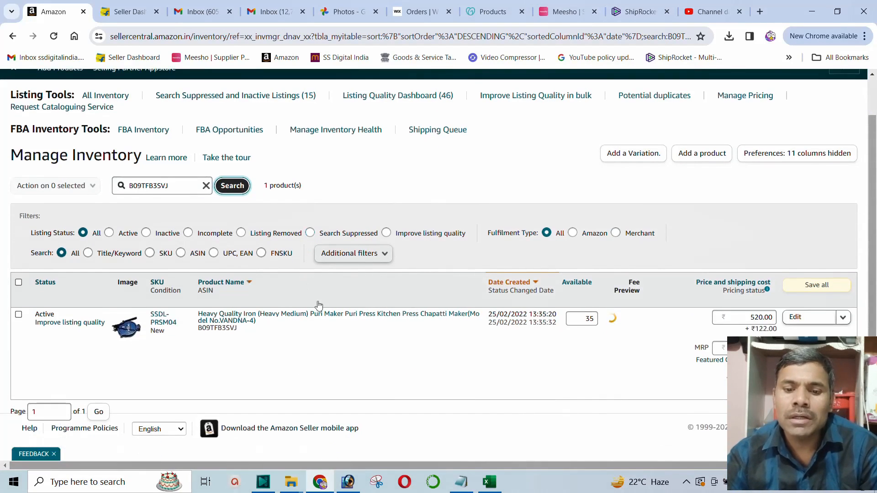
left_click(302, 318)
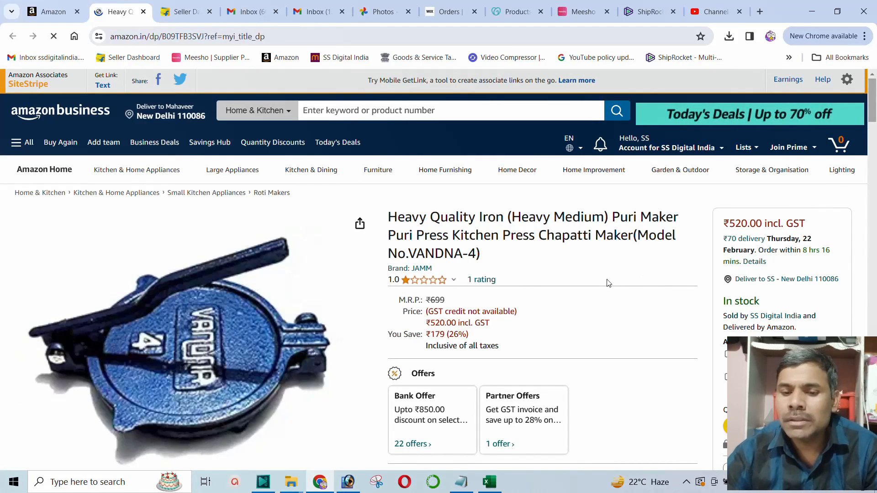
scroll(510, 302, "down", 1)
scroll(430, 311, "down", 1)
scroll(540, 298, "up", 2)
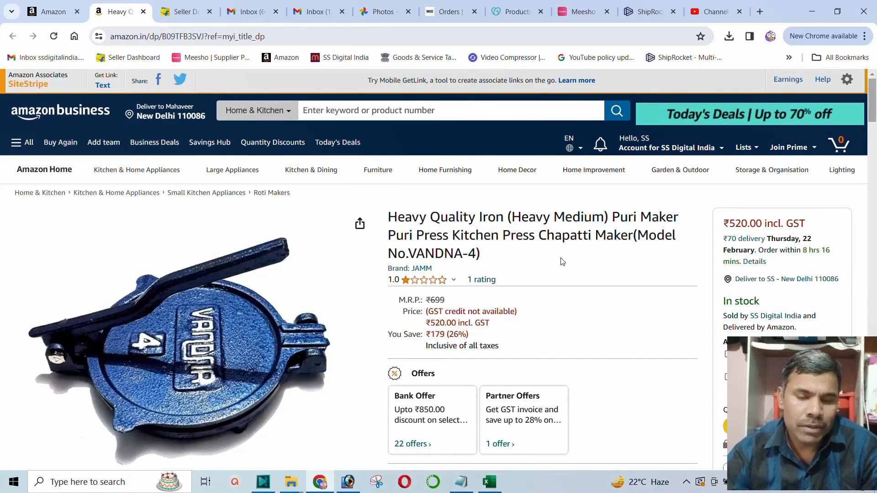
- Return to the inventory result, open the puri maker listing for editing, and go to the package dimensions in its product details
left_click(35, 14)
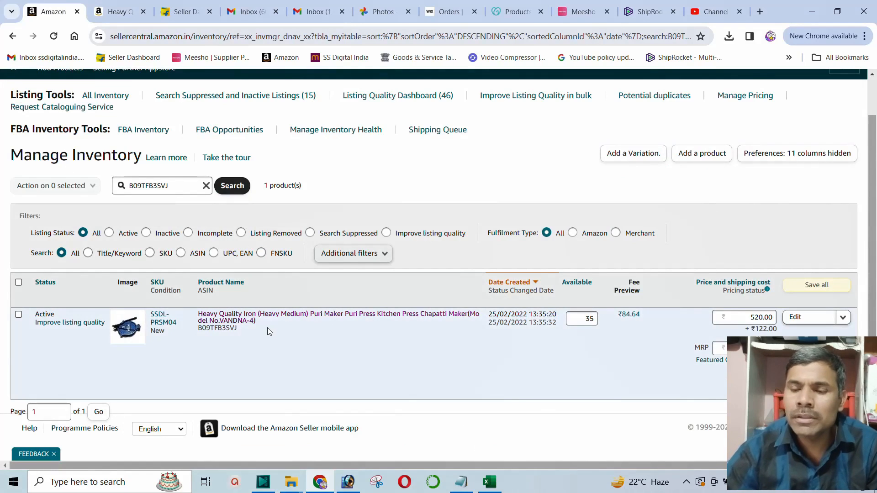
left_click(796, 317)
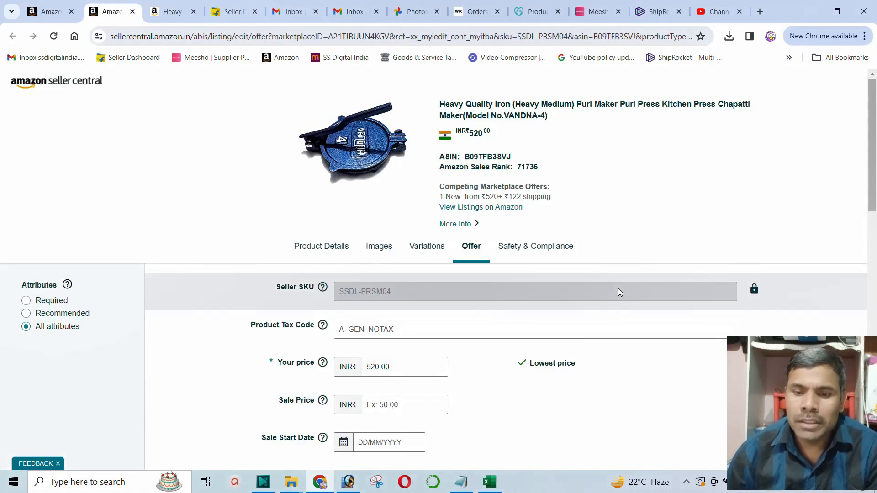
left_click(316, 249)
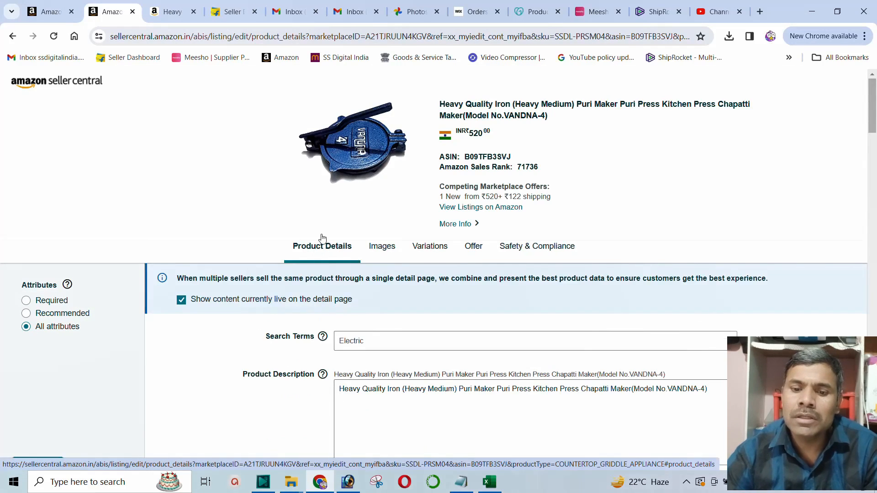
scroll(324, 242, "down", 5)
scroll(332, 242, "down", 9)
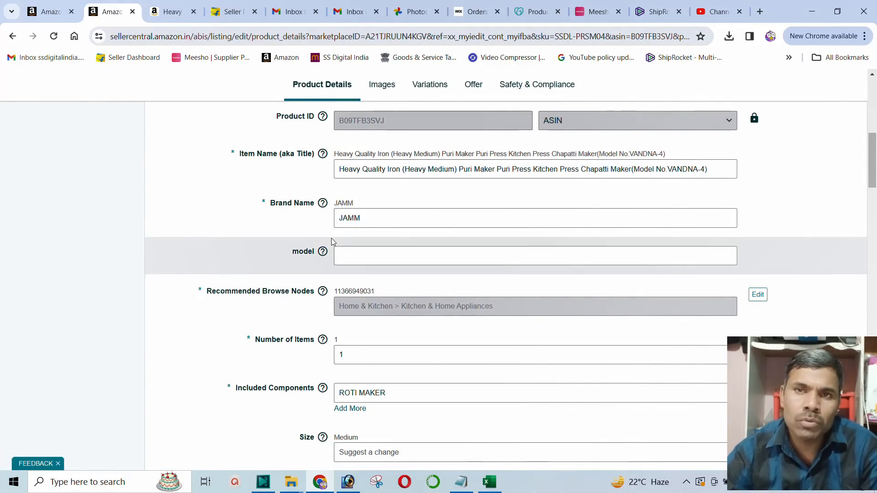
scroll(333, 242, "down", 9)
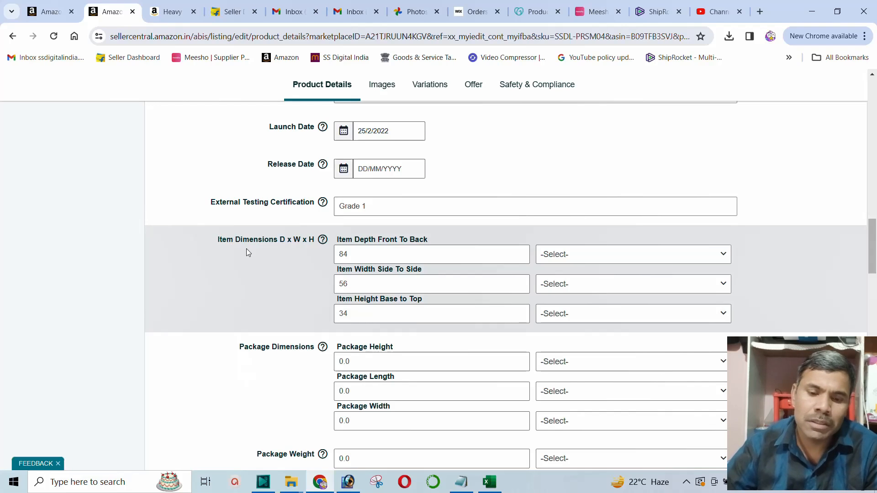
scroll(246, 250, "down", 4)
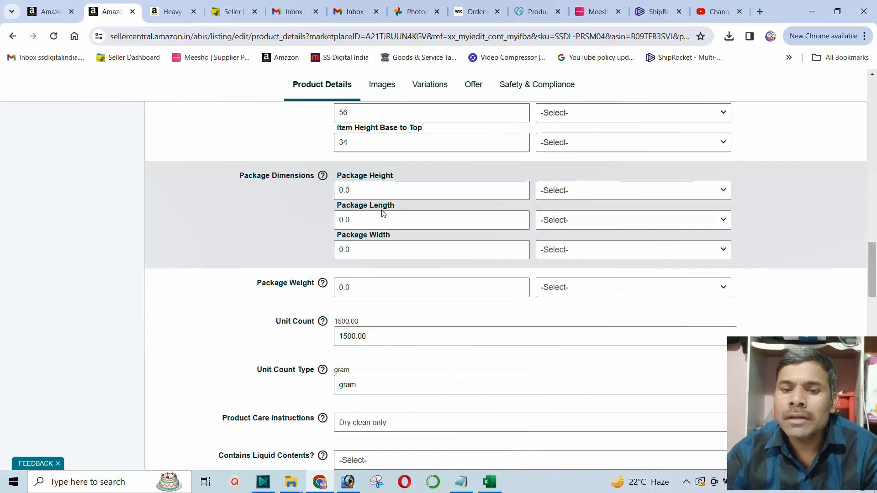
- Set the listing's package height to 5 CM
left_click(369, 191)
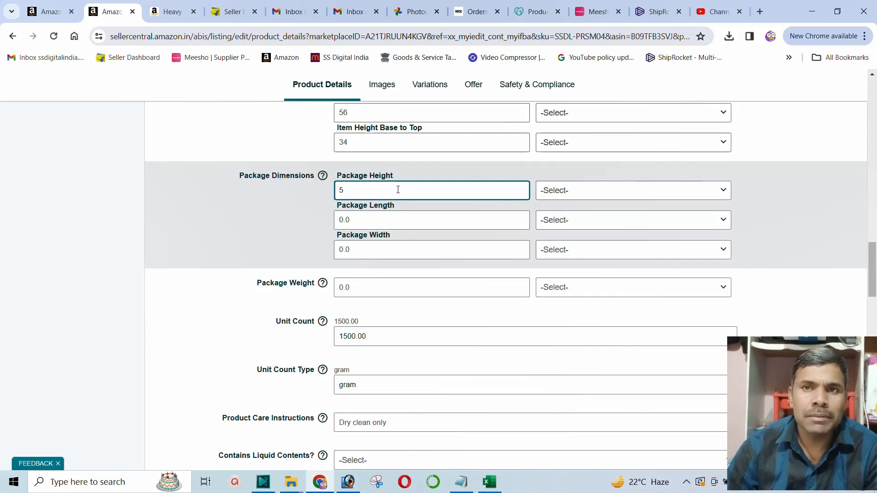
left_click(588, 192)
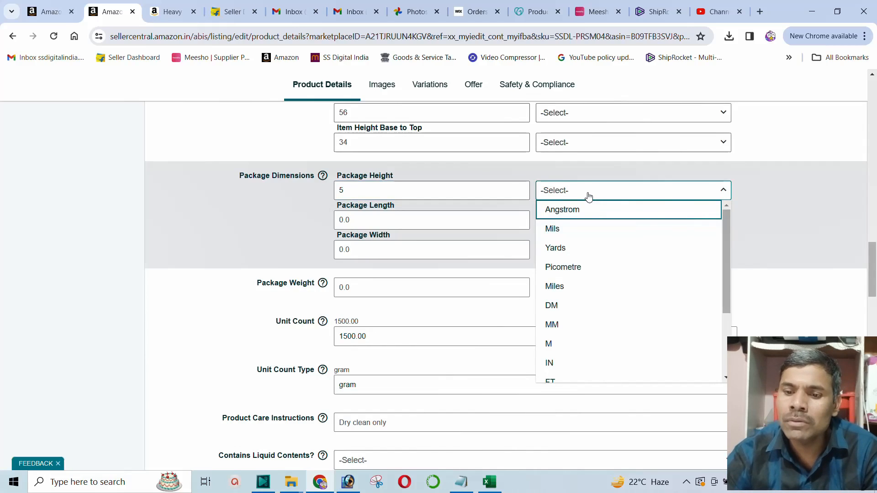
scroll(579, 325, "down", 1)
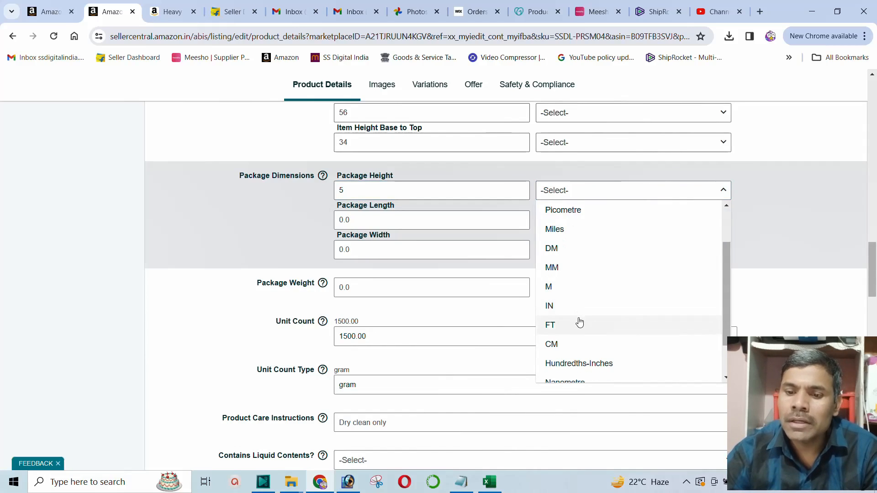
left_click(554, 344)
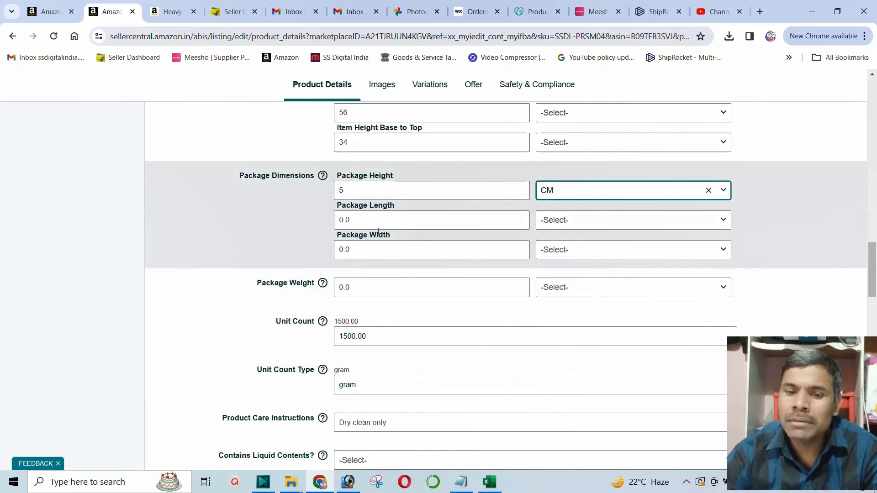
- Set the listing's package length to 24 CM
left_click(365, 220)
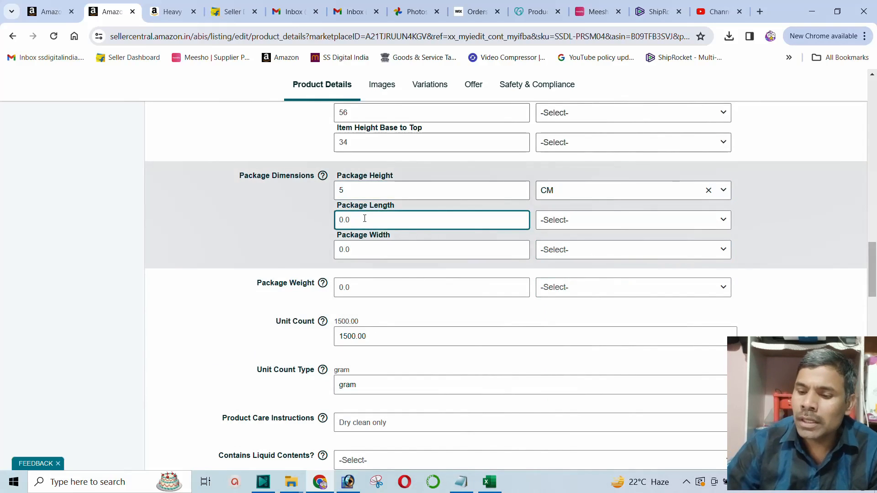
type("24")
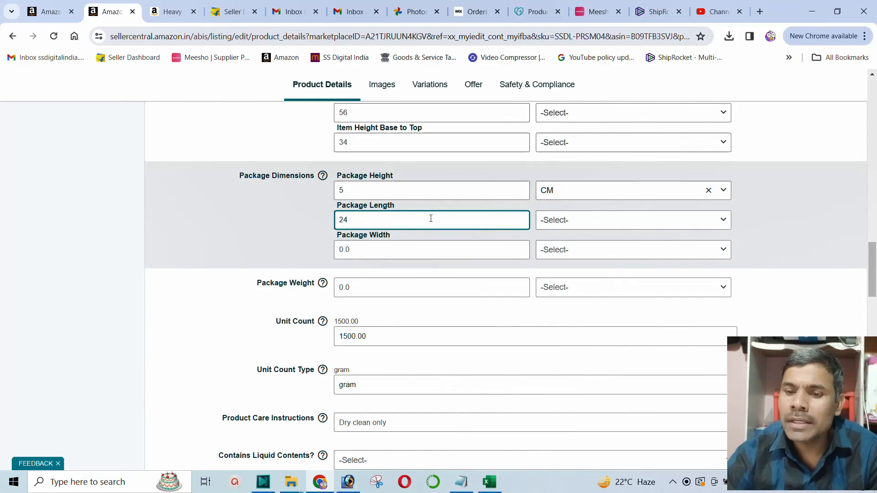
left_click(593, 220)
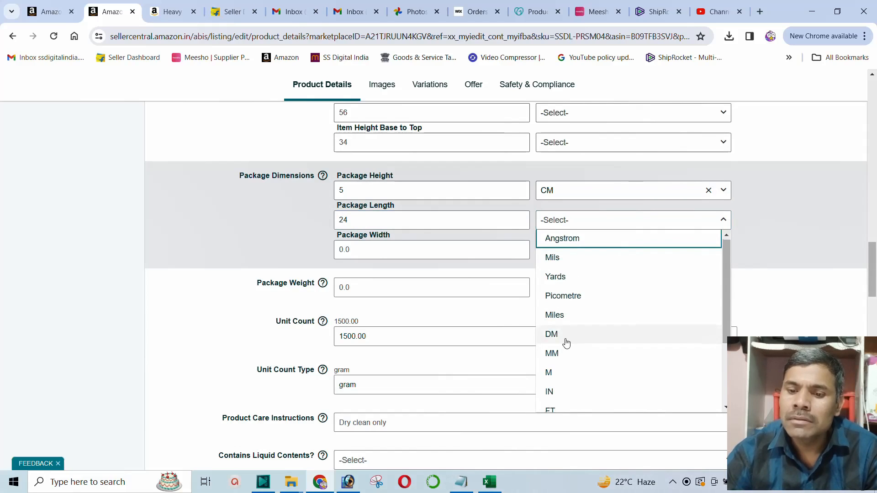
scroll(565, 343, "down", 1)
left_click(562, 374)
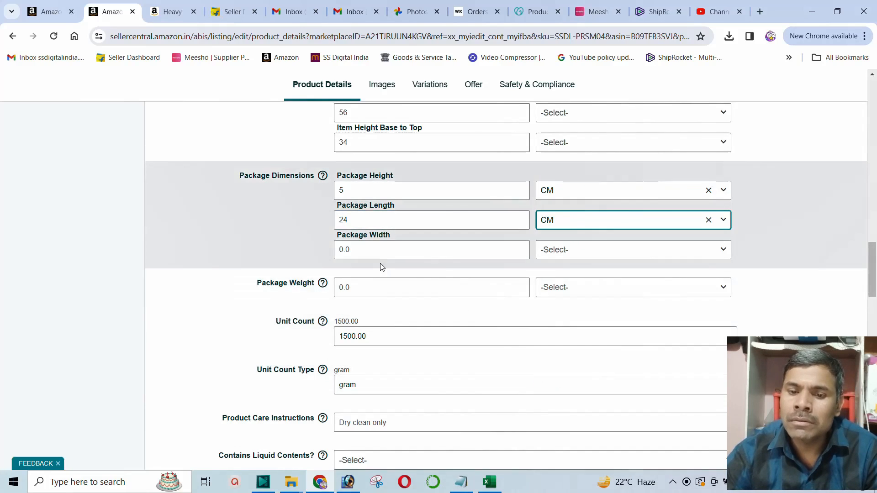
- Set the listing's package width to 24 CM
left_click(366, 250)
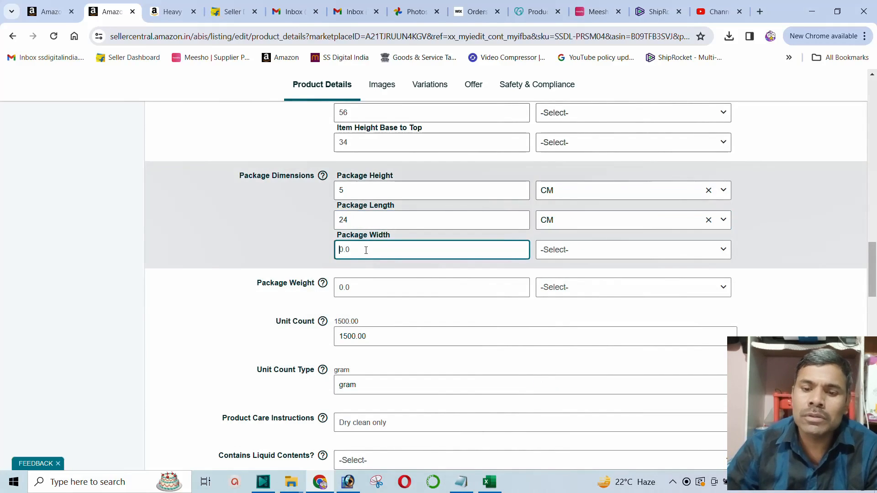
type("24")
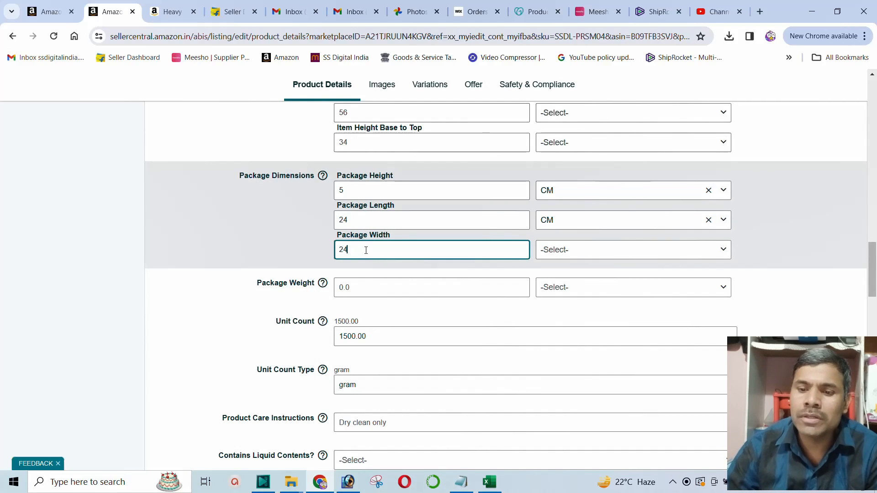
key("Tab")
left_click(567, 255)
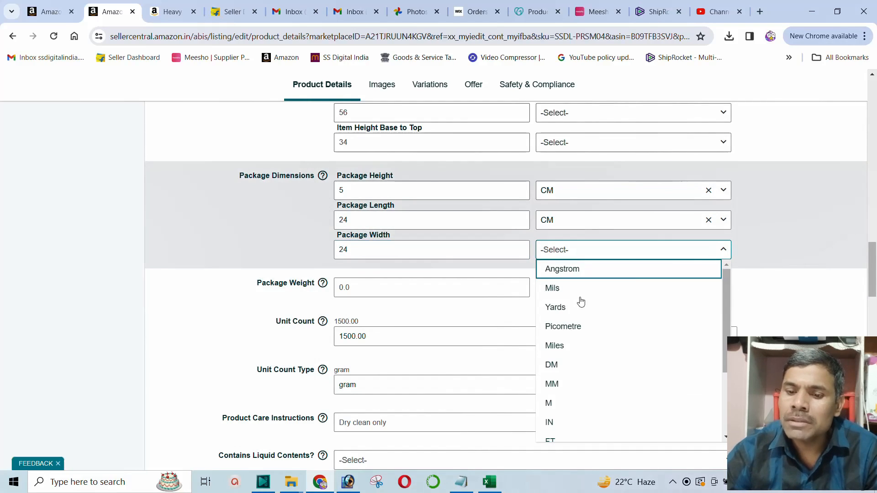
scroll(581, 319, "down", 3)
left_click(555, 357)
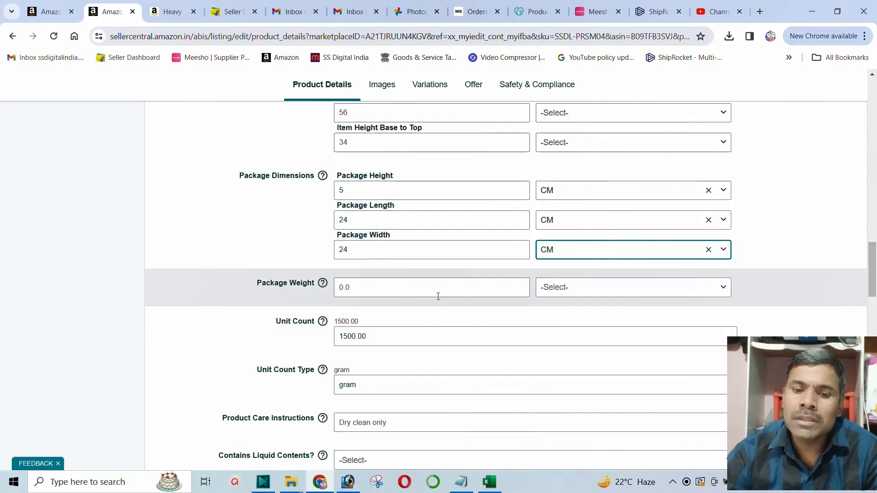
- Set the listing's package weight to 1500 GR
left_click(380, 288)
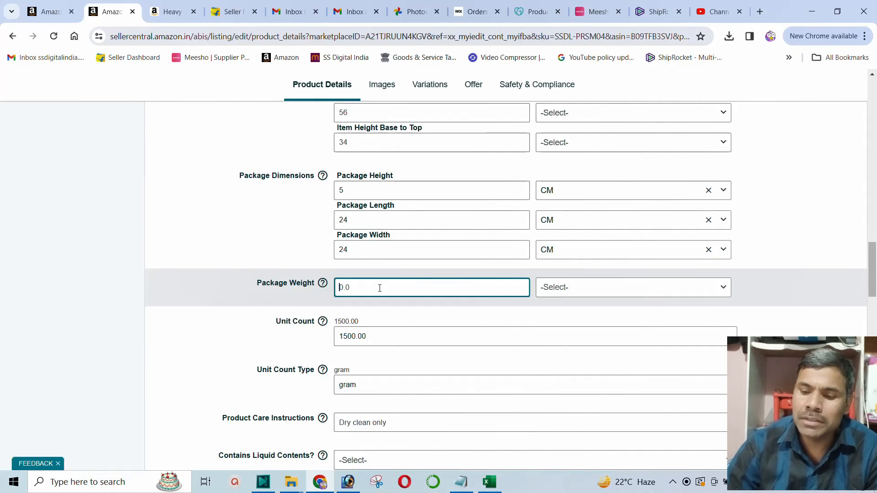
type("1500")
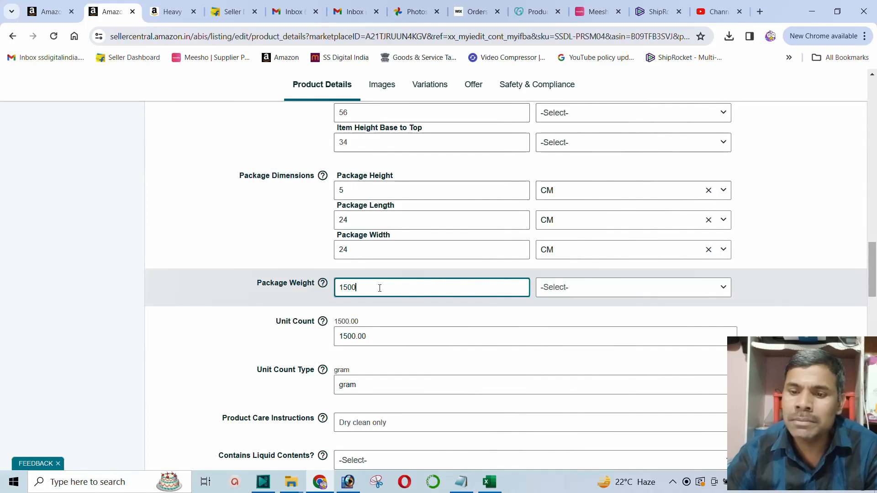
left_click(590, 294)
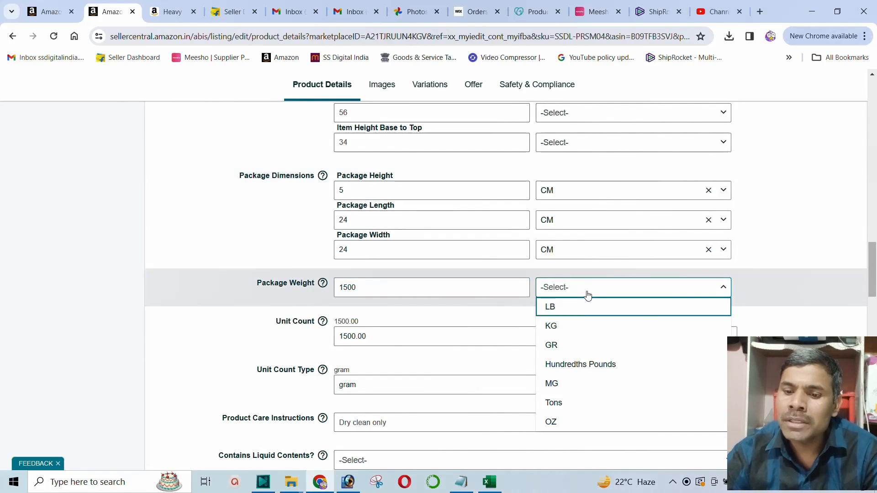
scroll(580, 359, "down", 1)
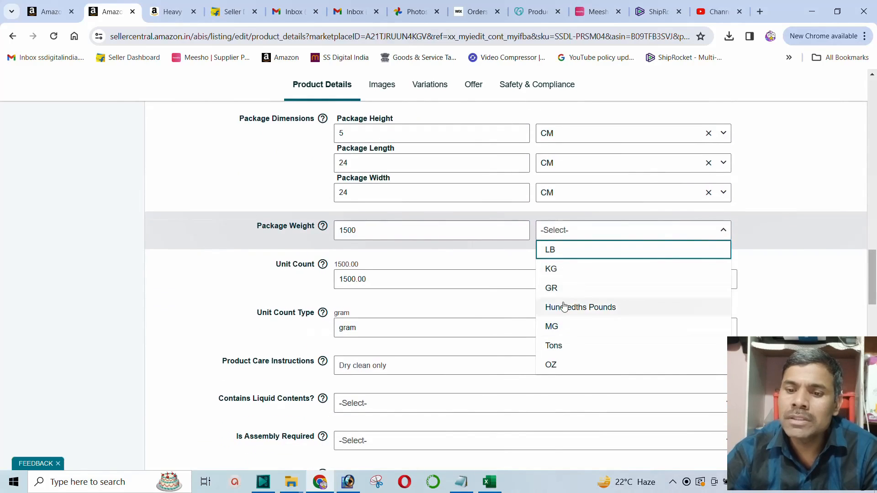
left_click(558, 288)
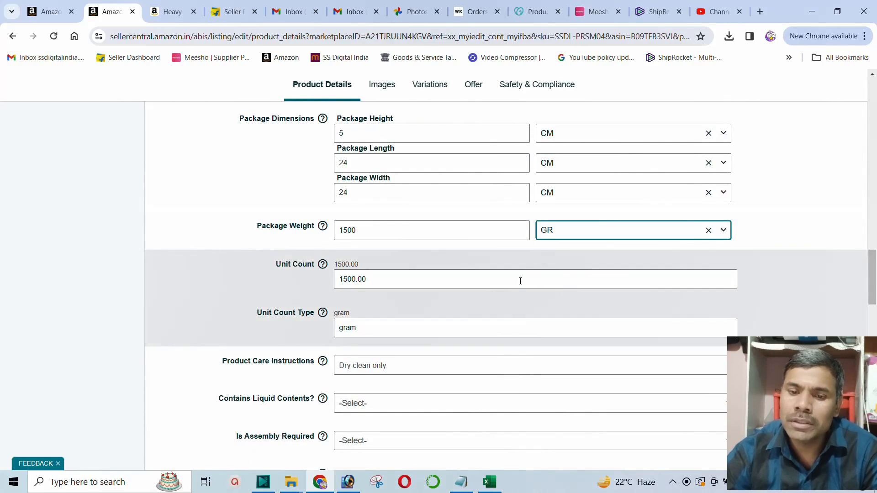
scroll(516, 283, "up", 1)
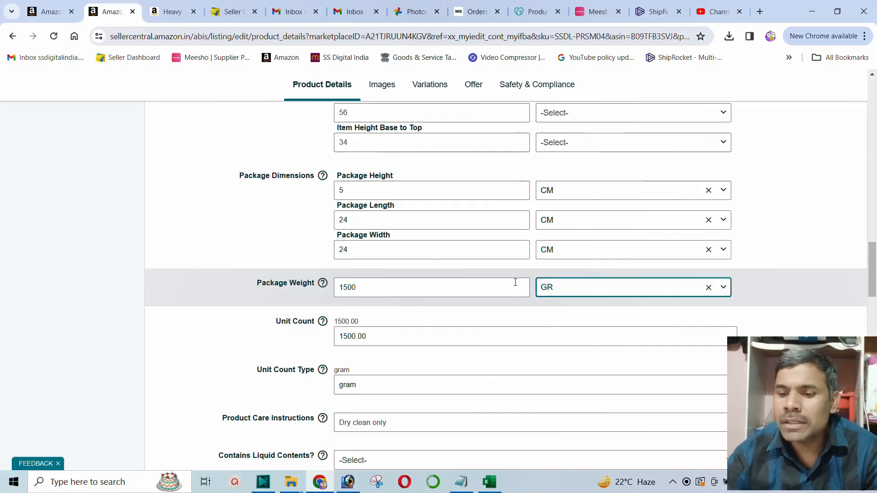
- Save and finish the listing edits, and close the submission confirmation
scroll(613, 286, "down", 9)
scroll(626, 273, "down", 15)
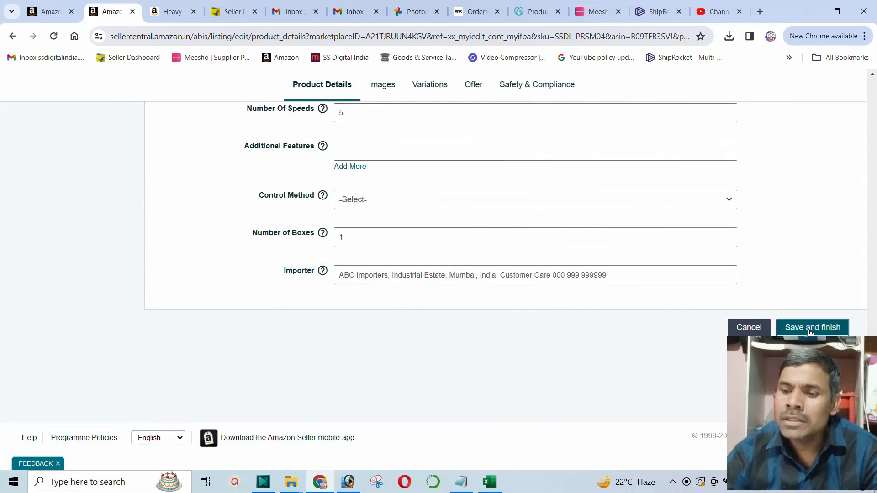
left_click(815, 330)
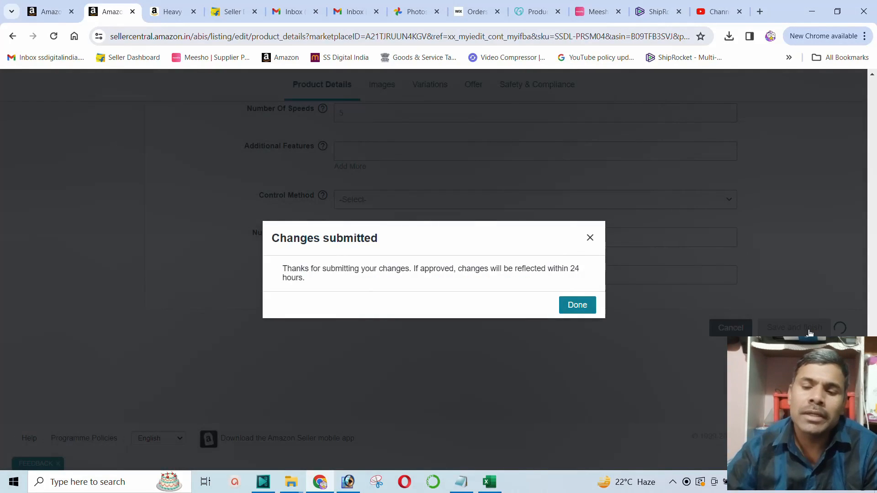
left_click(576, 305)
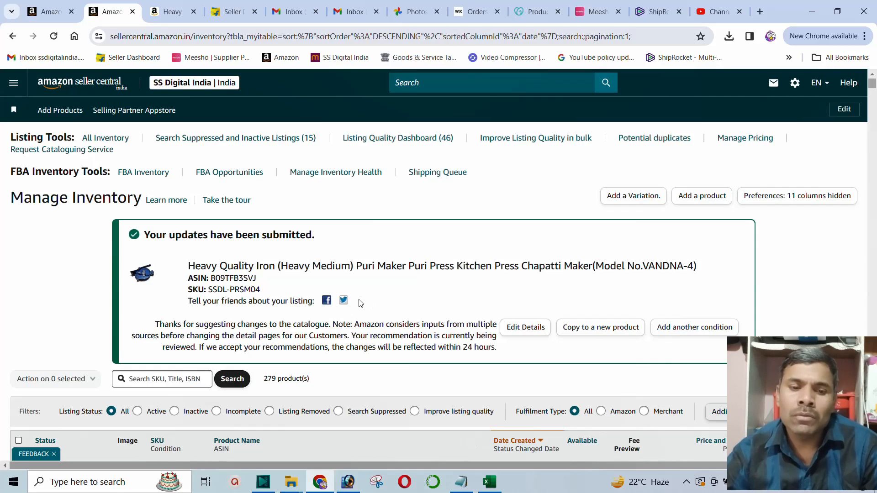
- Reload the inventory, return to the seller home page, and open Manage Orders at the unshipped Easy Ship orders, finishing the introductory tour
left_click(54, 37)
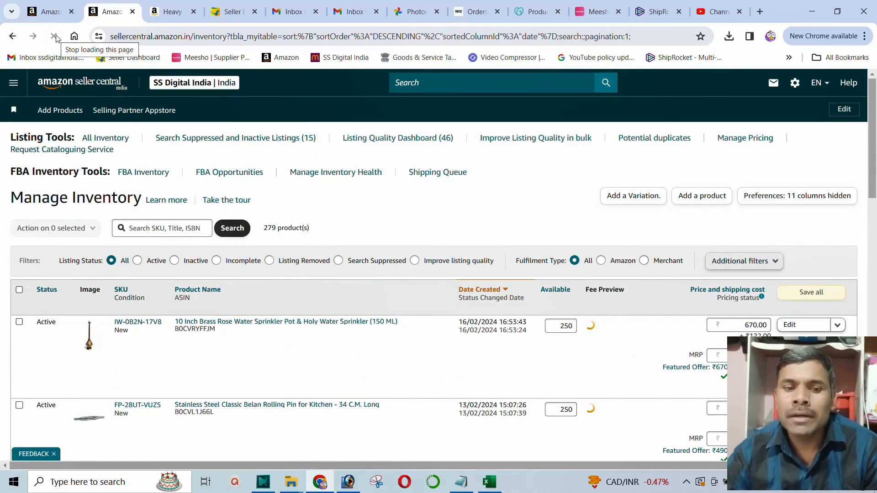
left_click(51, 86)
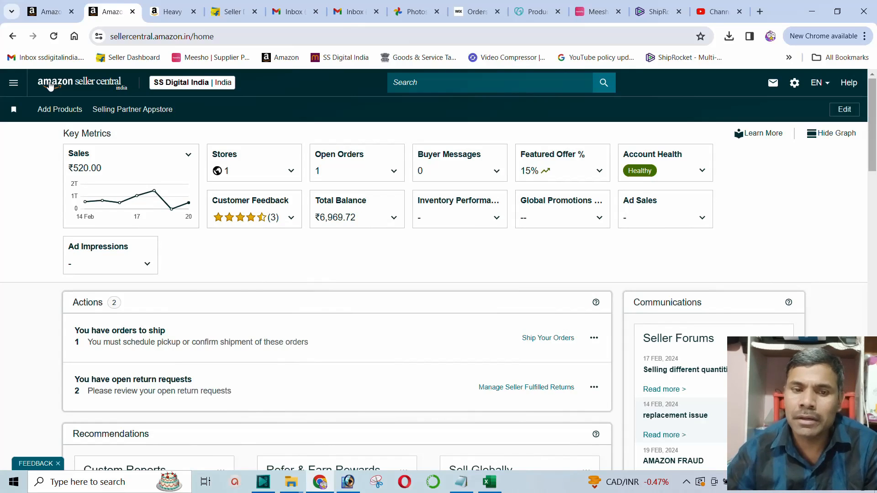
left_click(13, 83)
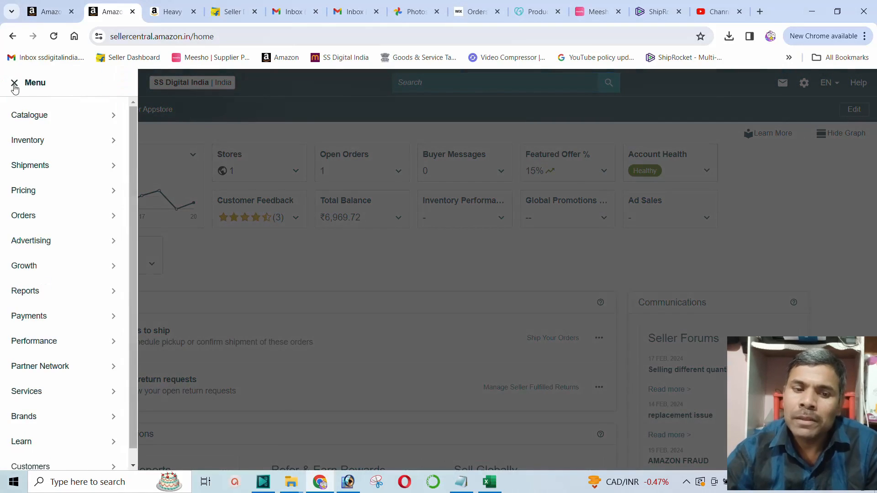
mouse_move(27, 217)
left_click(180, 218)
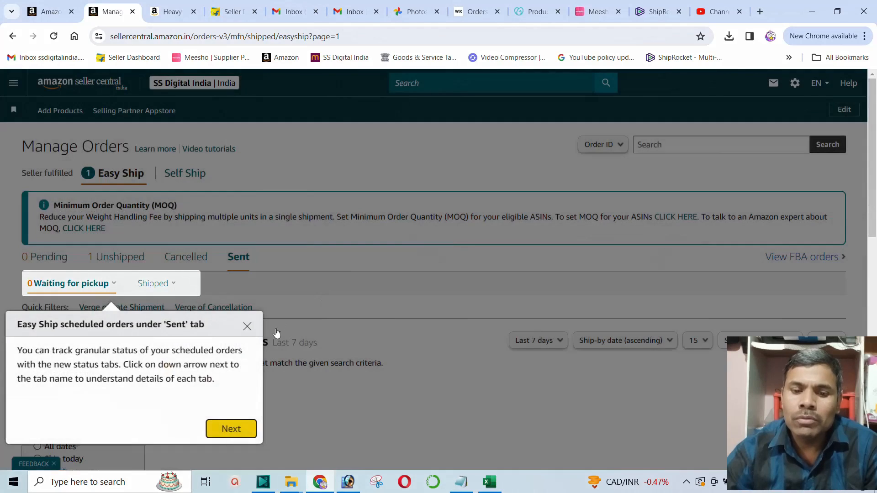
left_click(233, 430)
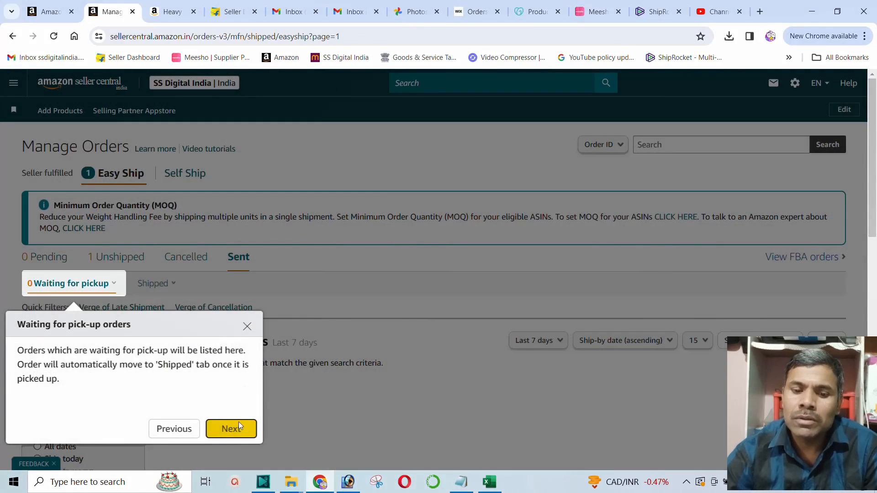
left_click(233, 434)
left_click(260, 429)
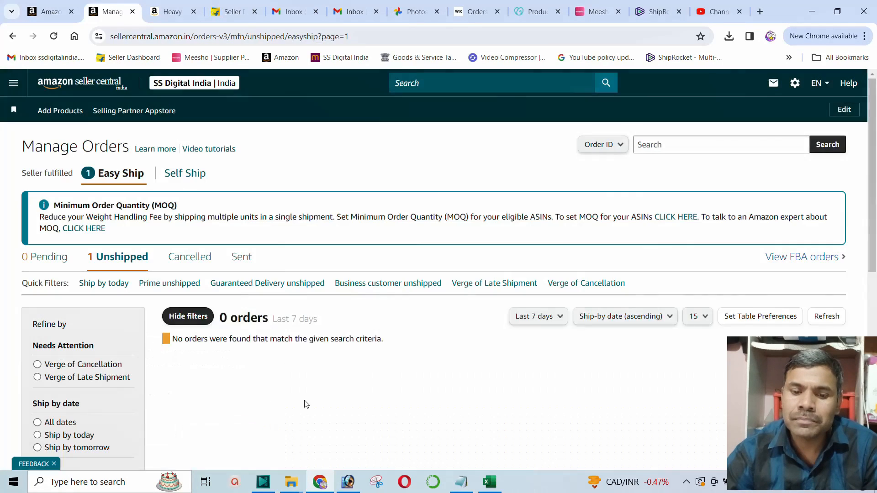
- Open the pickup scheduling page for the unshipped puri maker order and review its prefilled package details
scroll(627, 354, "down", 2)
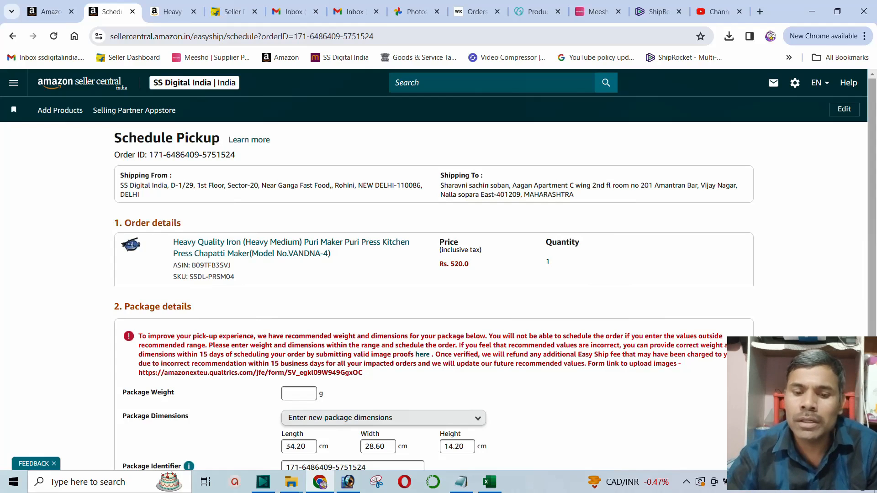
scroll(553, 411, "down", 1)
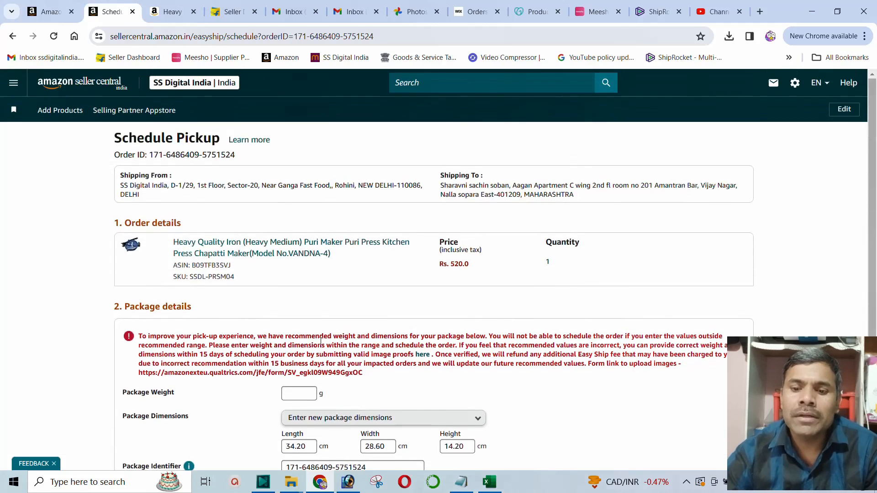
scroll(319, 338, "up", 1)
- Go back to the seller home page and reopen the unshipped Easy Ship orders, completing the tour tips
left_click(64, 84)
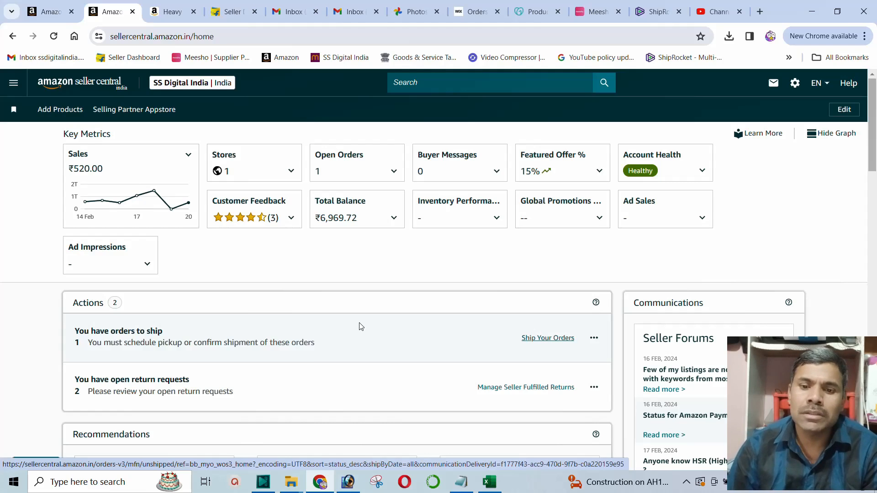
left_click(11, 86)
mouse_move(91, 223)
left_click(183, 219)
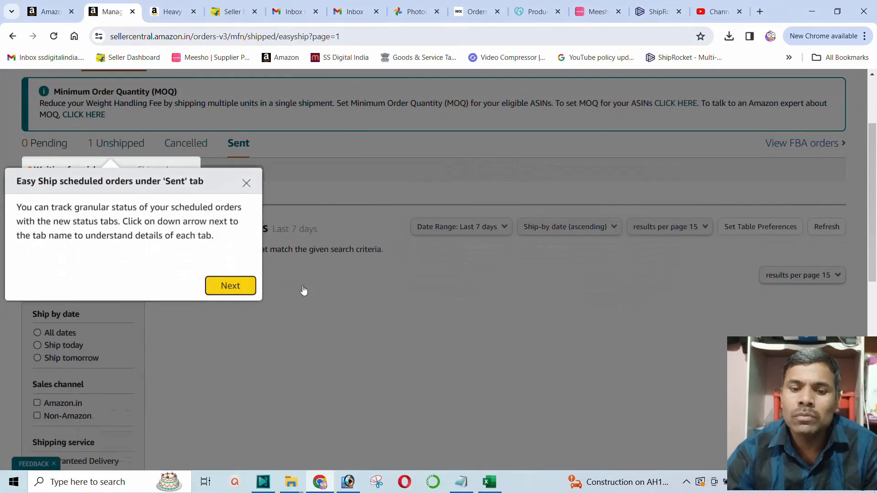
left_click(237, 316)
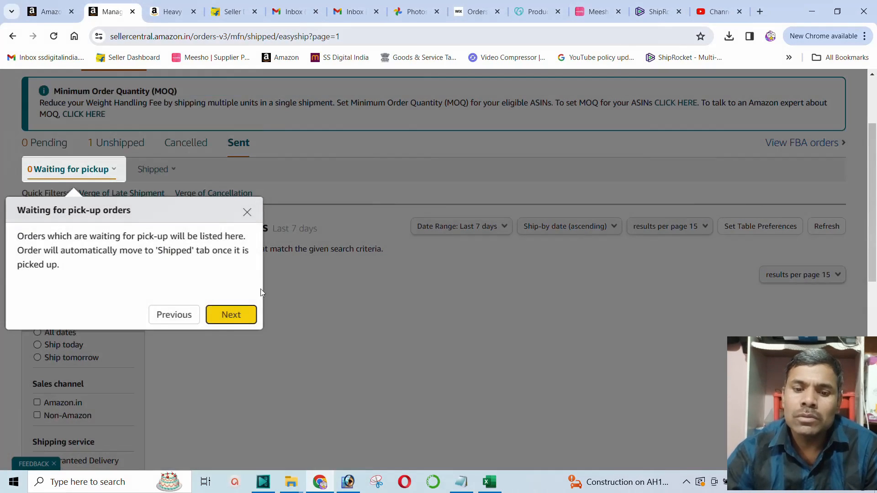
left_click(240, 319)
left_click(253, 314)
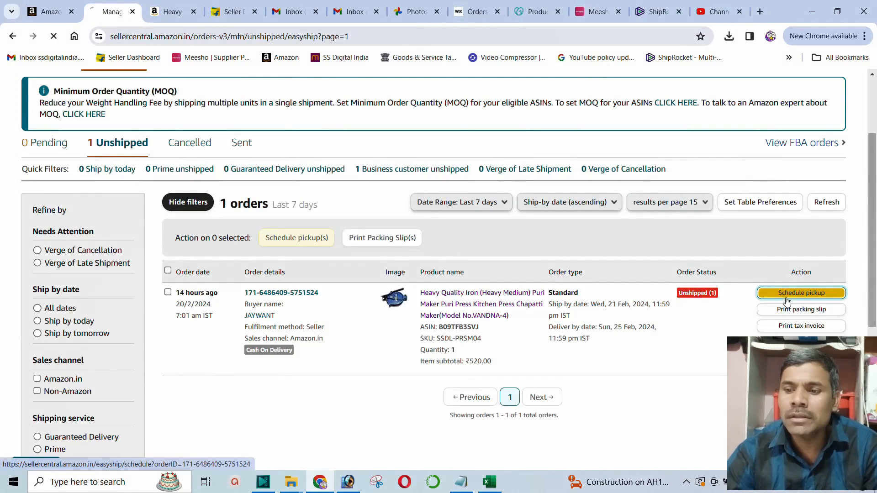
- Start scheduling a pickup for the puri maker order and enter a package weight of 1500 g
left_click(786, 301)
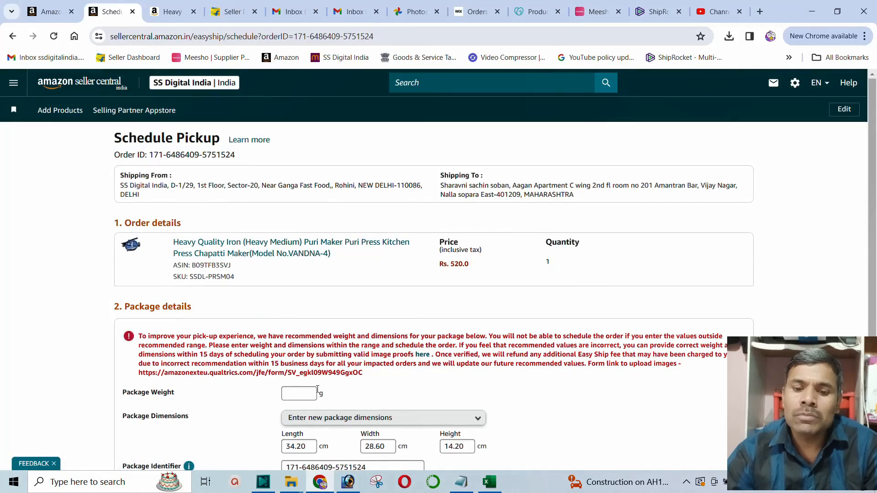
left_click(314, 393)
type("1500")
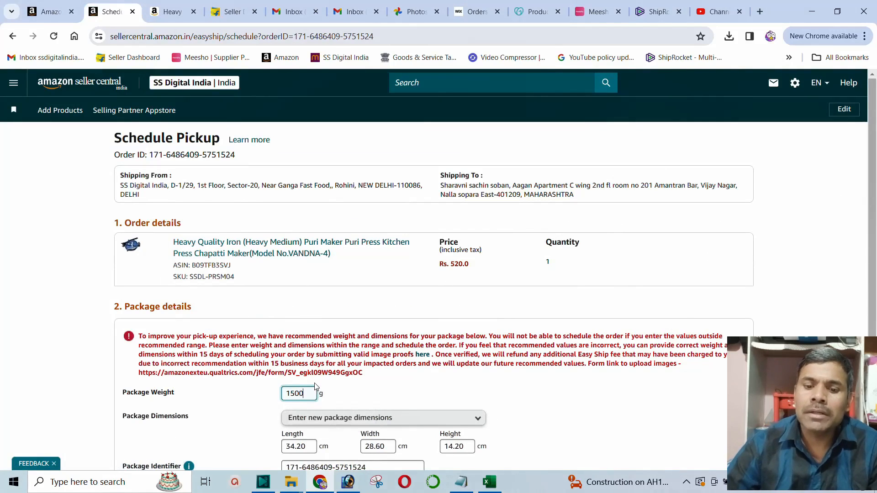
- Request pickup slots with the prefilled package dimensions and check the total Easy Ship fee
scroll(315, 388, "down", 2)
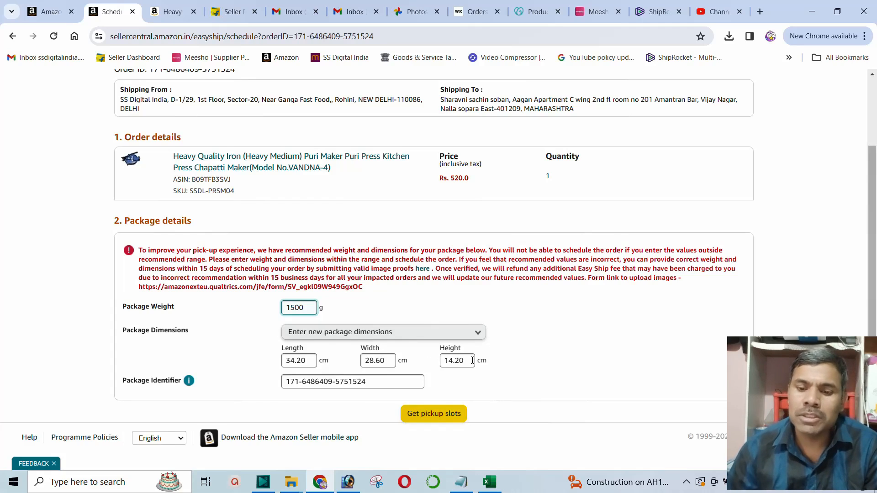
left_click(435, 414)
scroll(281, 392, "down", 3)
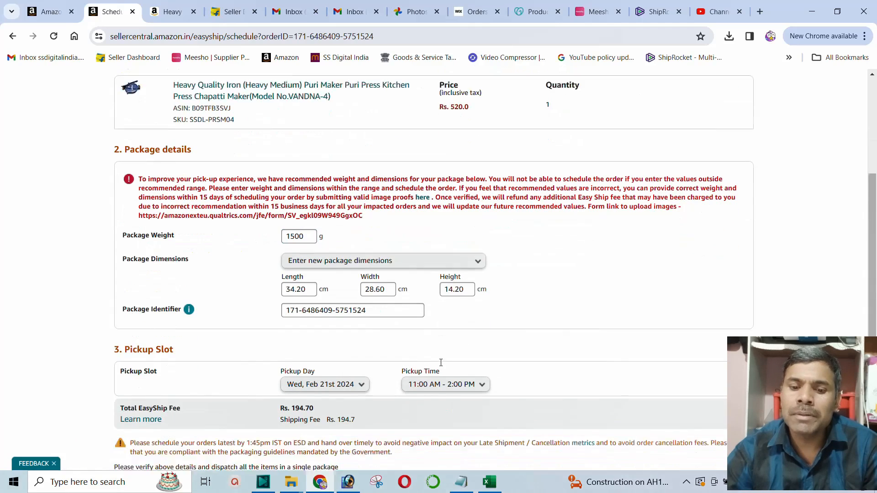
left_click_drag(290, 365, 335, 366)
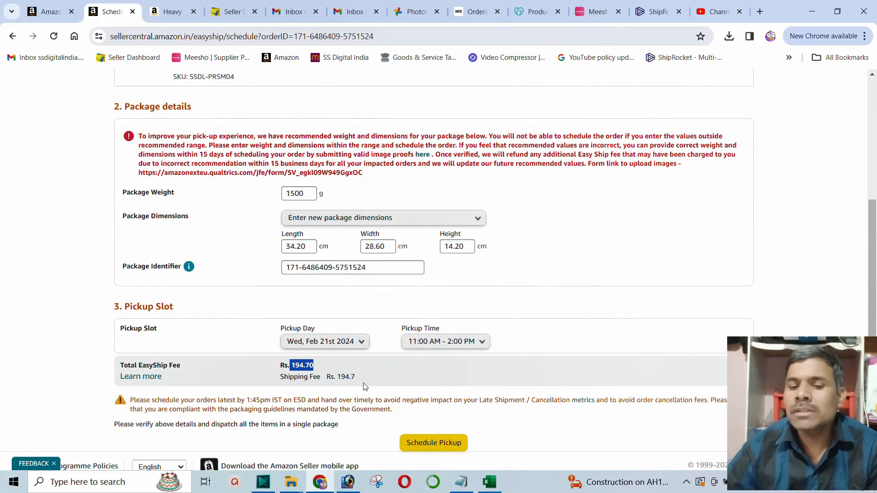
- Set the order's package dimensions to 24 cm length, 24 cm width and 5 cm height
left_click_drag(307, 247, 256, 249)
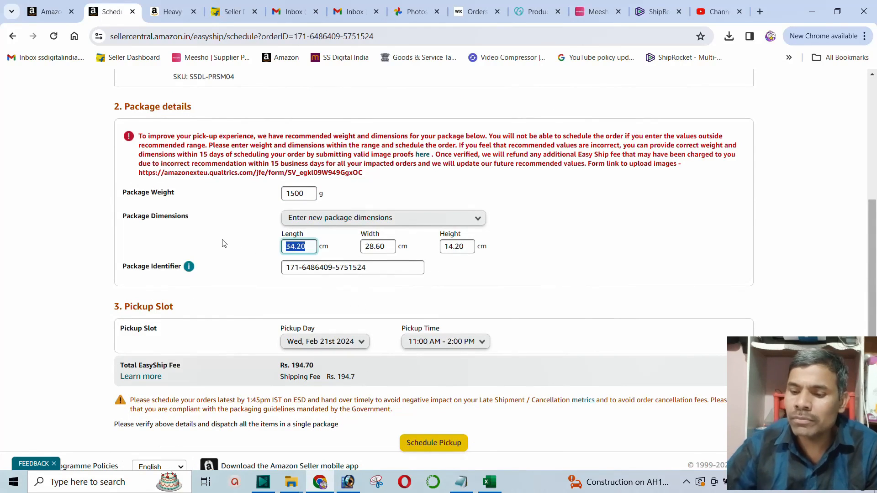
type("24")
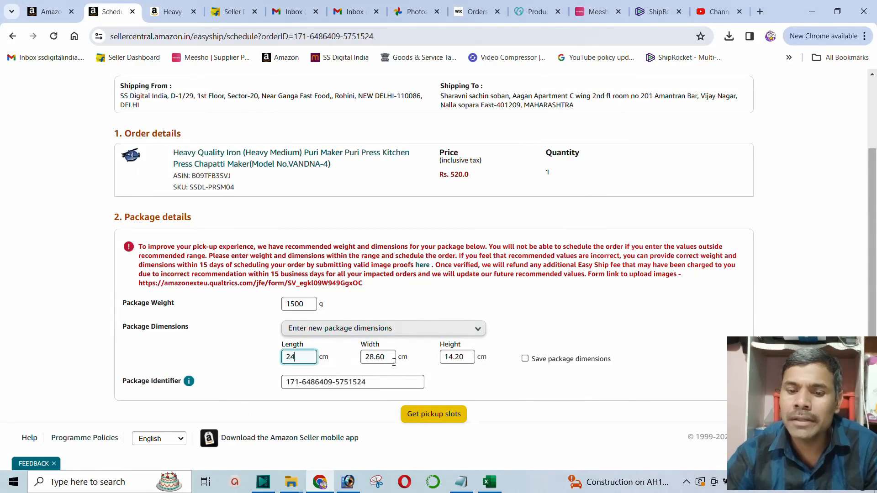
left_click_drag(394, 363, 295, 358)
type("24")
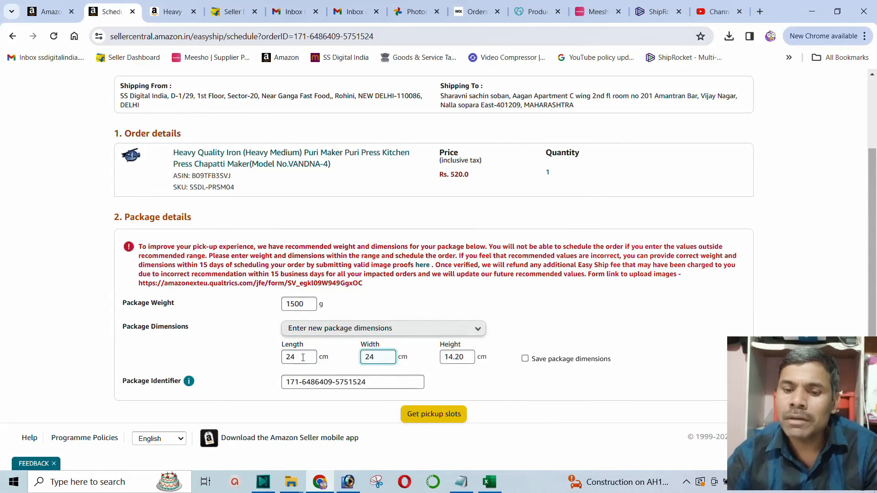
key("Tab")
type("5")
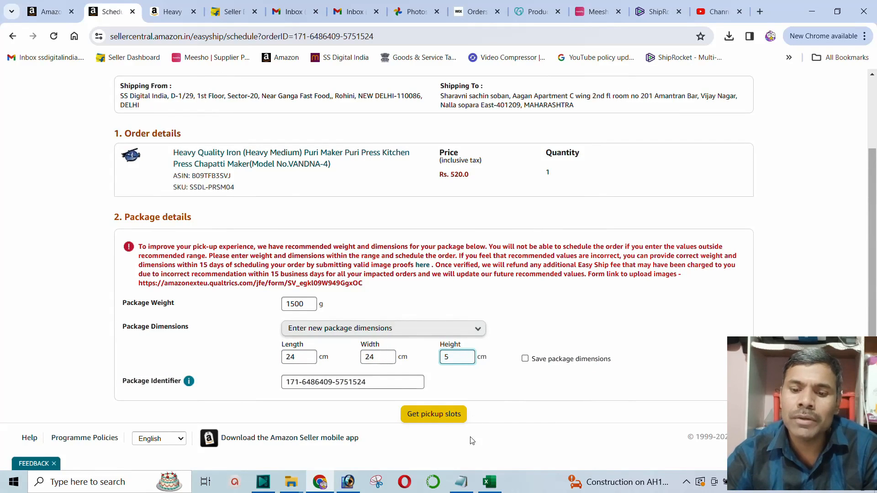
- Get pickup slots for the new package dimensions and check the recalculated total Easy Ship fee
left_click(435, 417)
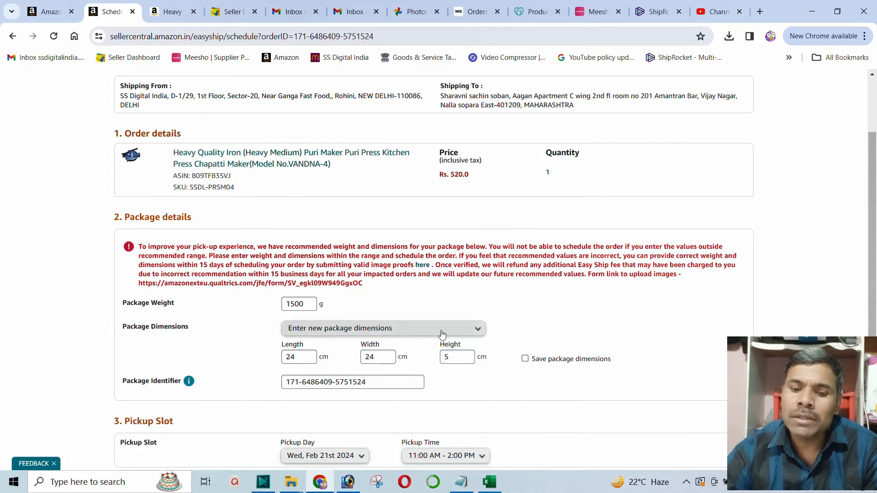
scroll(441, 331, "down", 3)
left_click_drag(292, 336, 315, 337)
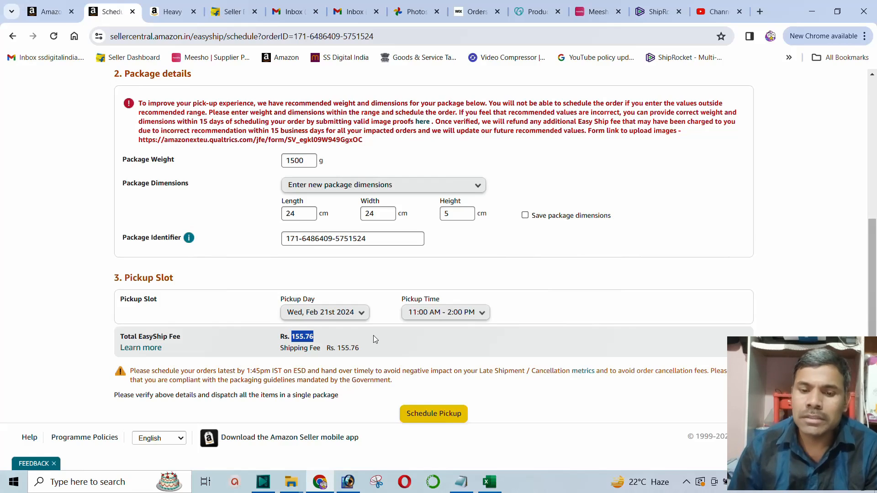
left_click(334, 343)
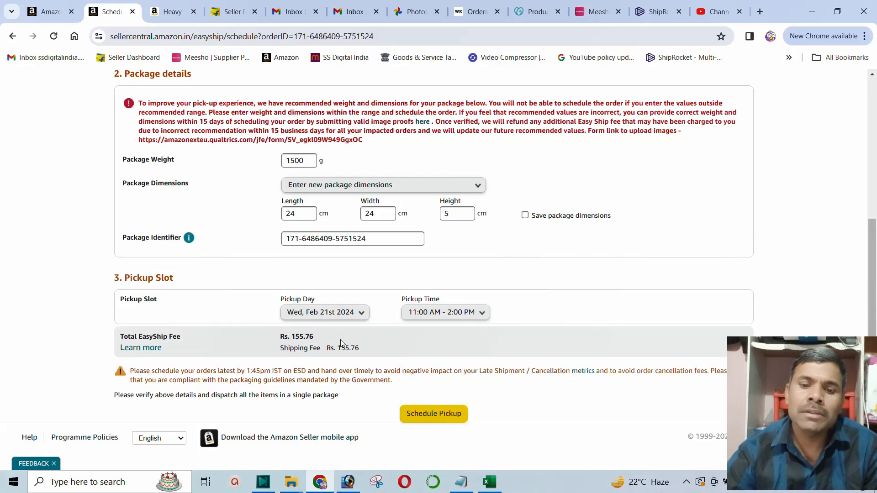